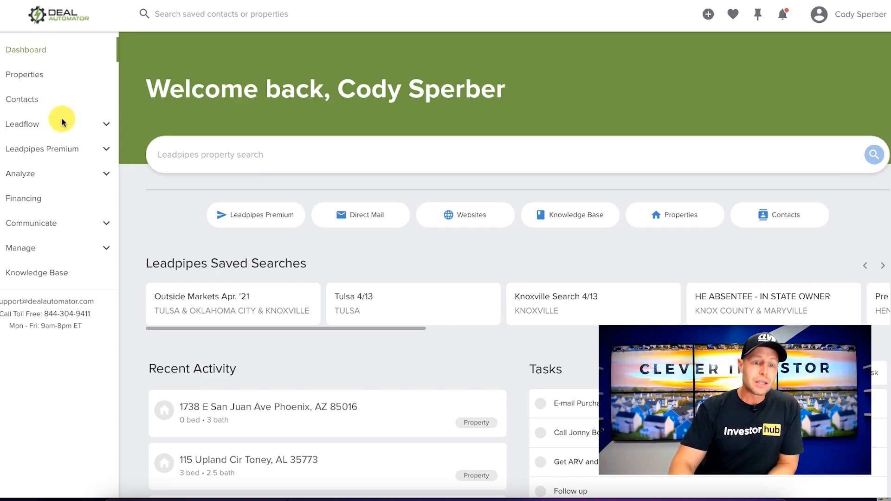
- Open the Property Leads search of Leadpipes Premium
{"action": "left_click", "coordinate": [107, 125]}
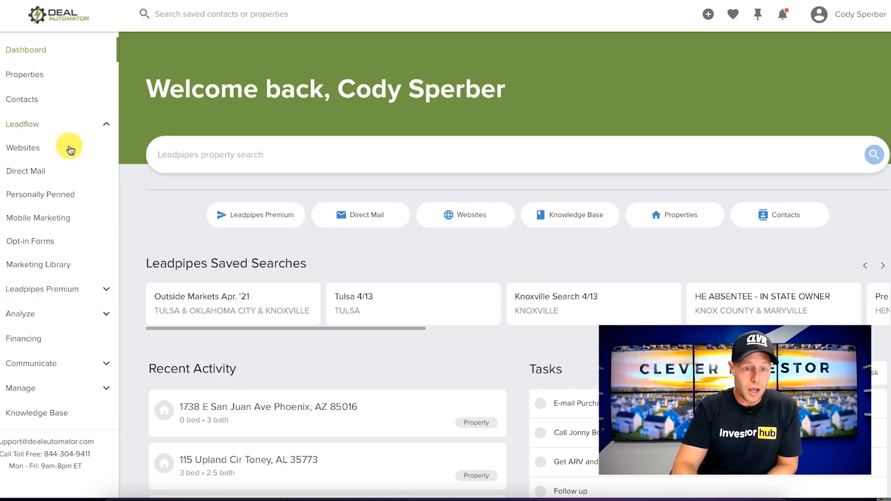
{"action": "left_click", "coordinate": [107, 124]}
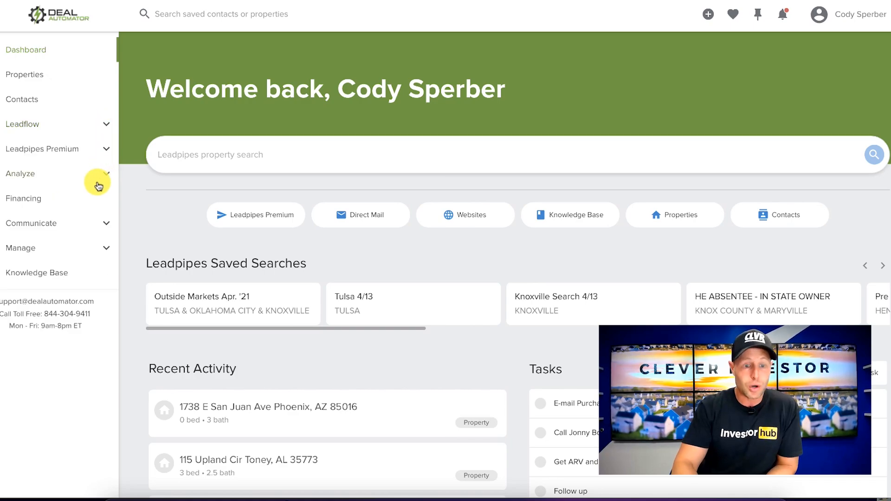
{"action": "left_click", "coordinate": [106, 154]}
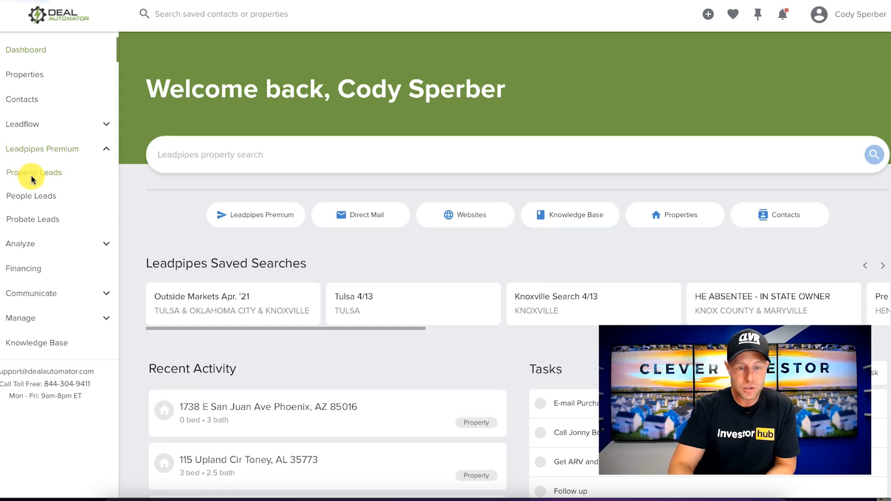
{"action": "left_click", "coordinate": [32, 176]}
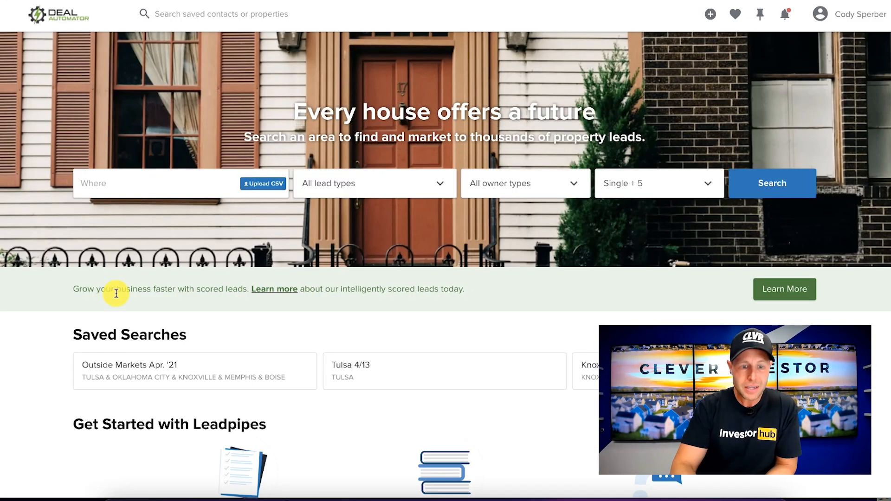
- Set the property lead search location to the city of Scottsdale, AZ
{"action": "left_click", "coordinate": [126, 184]}
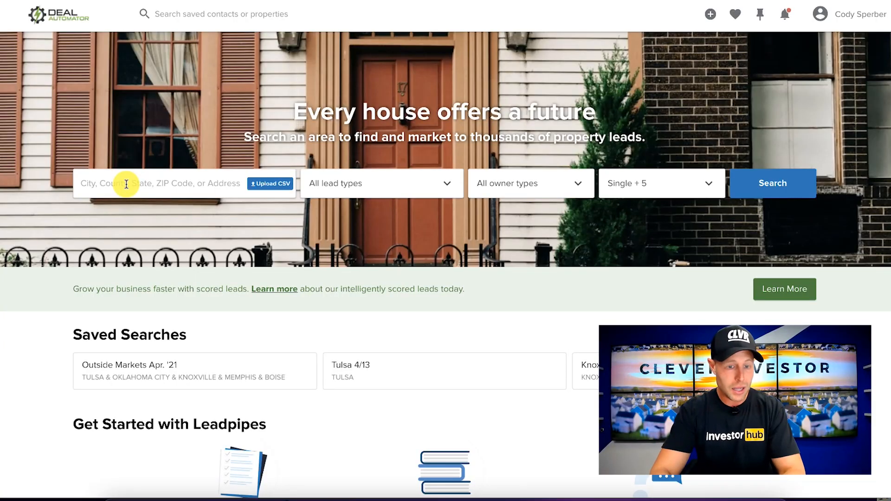
{"action": "type", "text": "scottsd"}
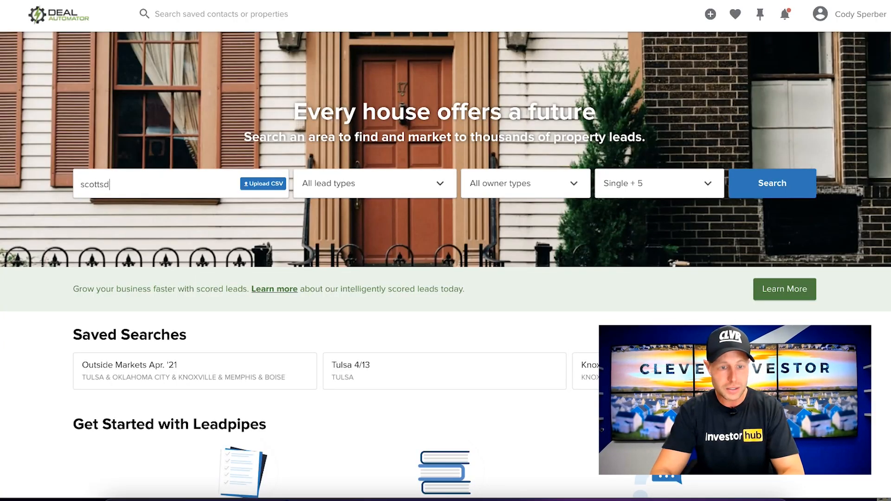
{"action": "type", "text": "ale"}
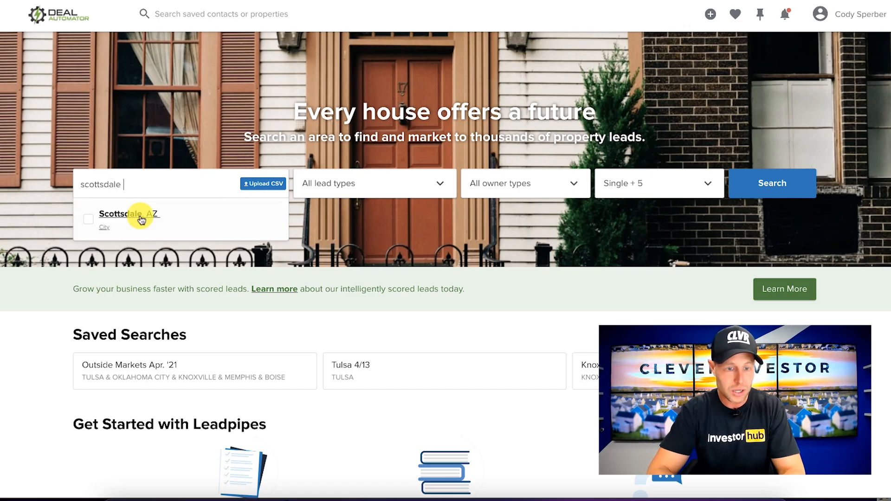
{"action": "left_click", "coordinate": [125, 215]}
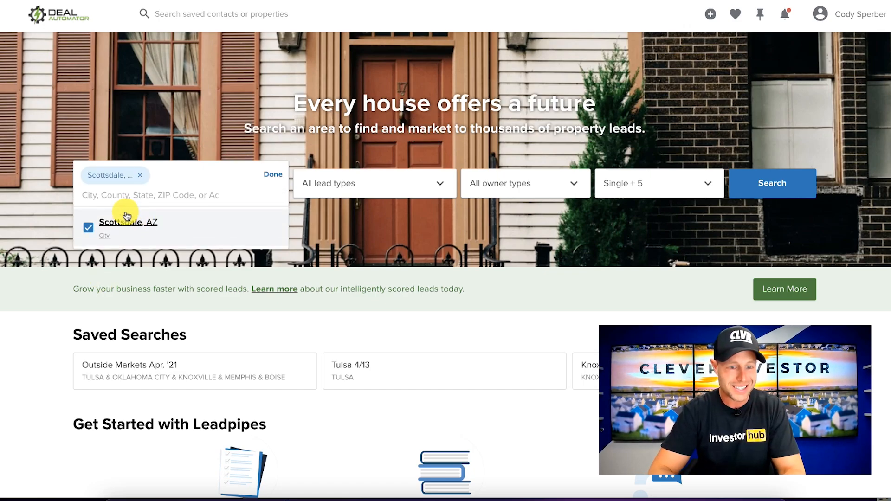
- Review the available lead types for the Scottsdale search, from Absentee Owners through Zombie Property
{"action": "left_click", "coordinate": [371, 187]}
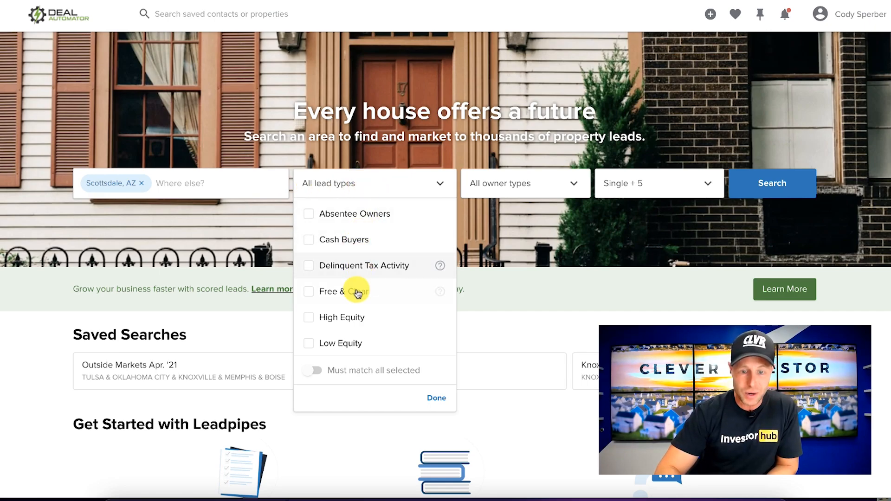
{"action": "scroll", "coordinate": [356, 326], "scroll_direction": "down", "scroll_amount": 5}
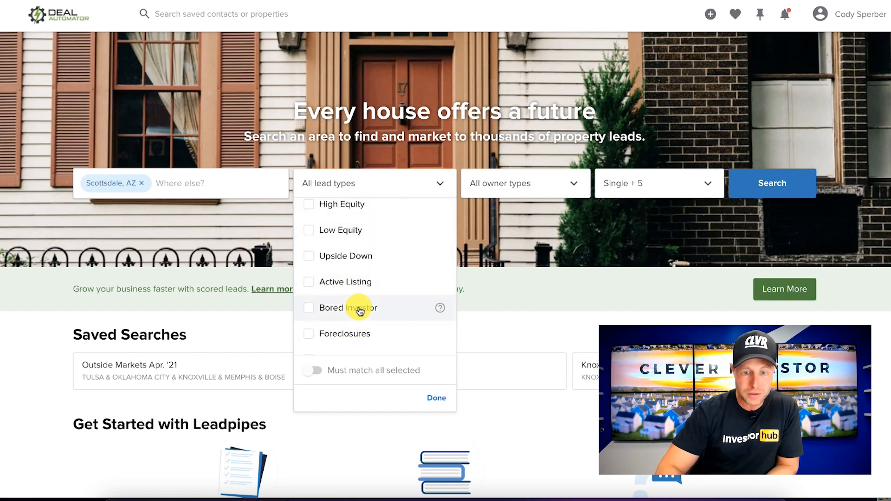
{"action": "scroll", "coordinate": [358, 308], "scroll_direction": "down", "scroll_amount": 3}
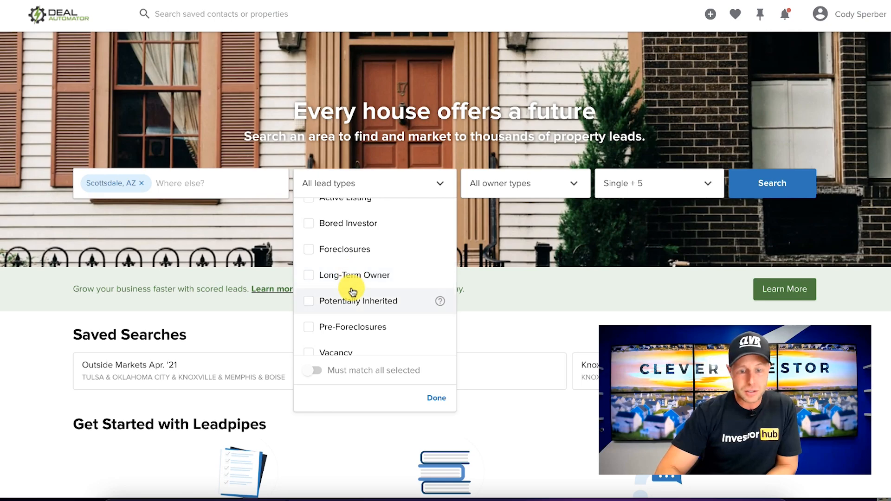
{"action": "scroll", "coordinate": [349, 291], "scroll_direction": "down", "scroll_amount": 3}
{"action": "scroll", "coordinate": [353, 291], "scroll_direction": "down", "scroll_amount": 1}
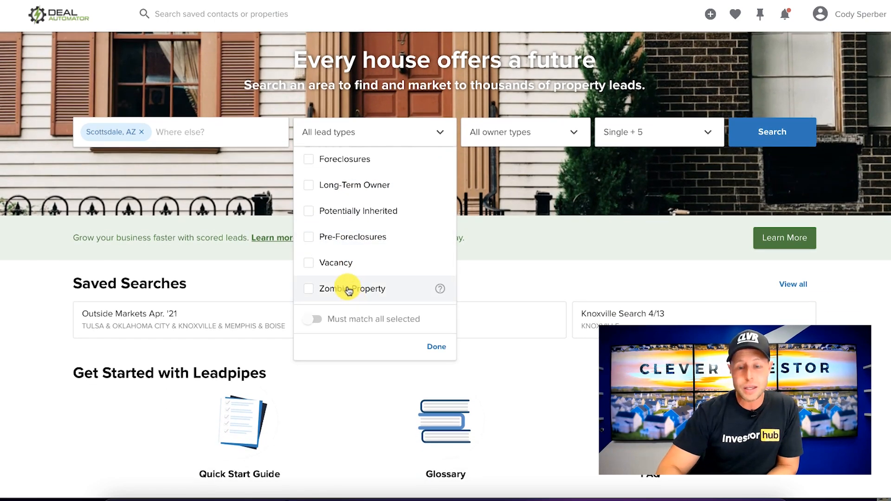
{"action": "mouse_move", "coordinate": [442, 291]}
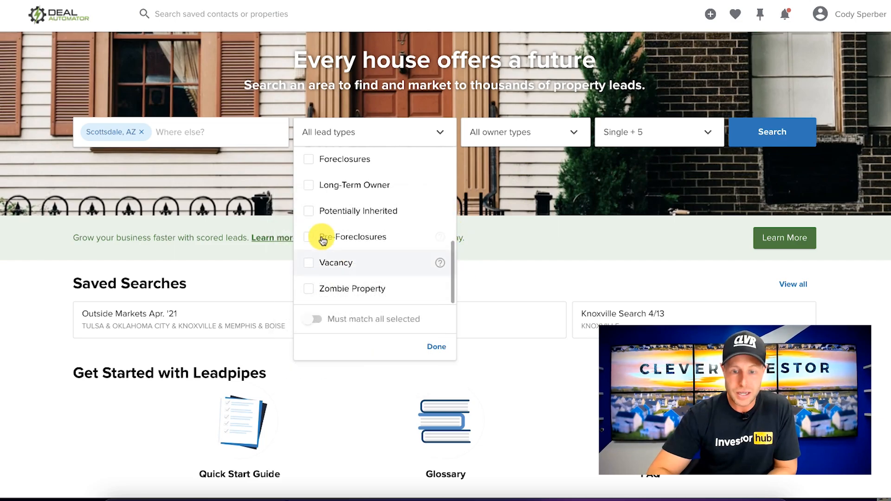
{"action": "scroll", "coordinate": [363, 246], "scroll_direction": "up", "scroll_amount": 5}
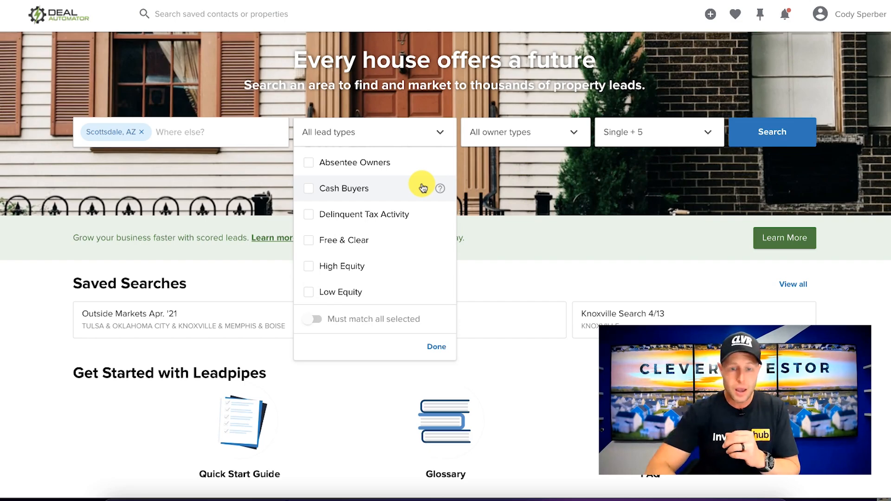
- Choose Delinquent Tax Activity, Low Equity and Pre-Foreclosures as lead types and check the selection
{"action": "left_click", "coordinate": [310, 219]}
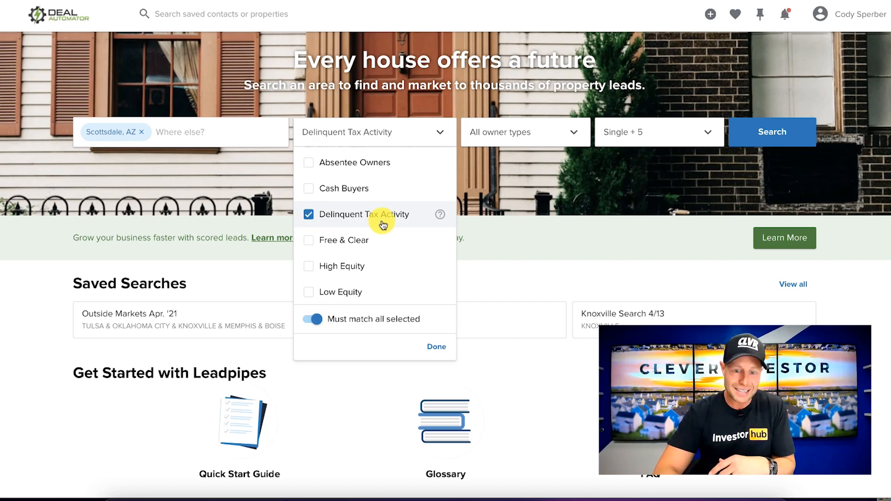
{"action": "scroll", "coordinate": [381, 223], "scroll_direction": "down", "scroll_amount": 2}
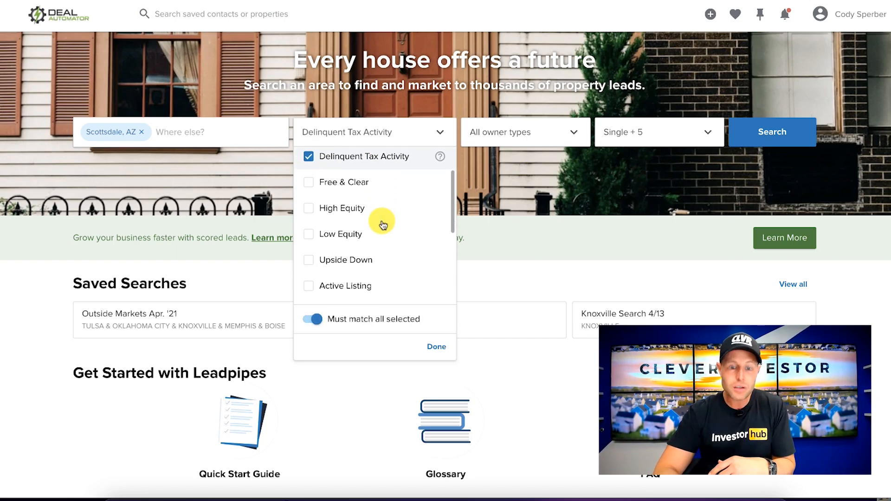
{"action": "left_click", "coordinate": [309, 236]}
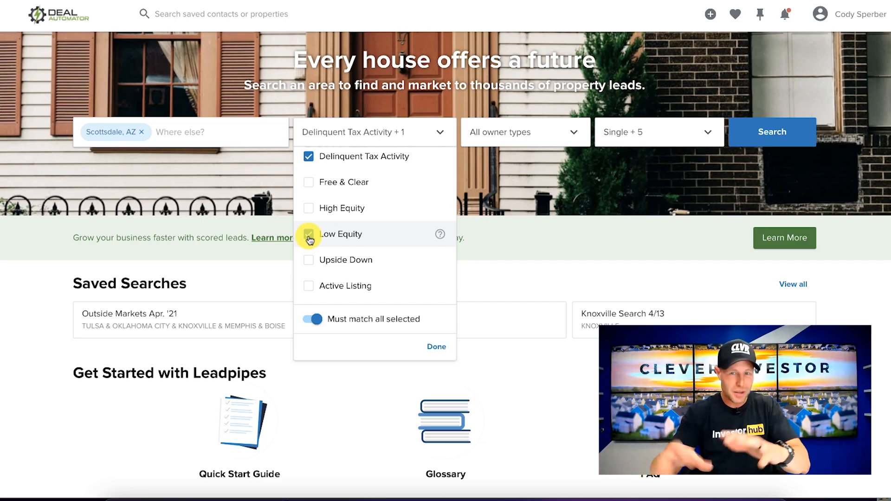
{"action": "scroll", "coordinate": [309, 239], "scroll_direction": "down", "scroll_amount": 5}
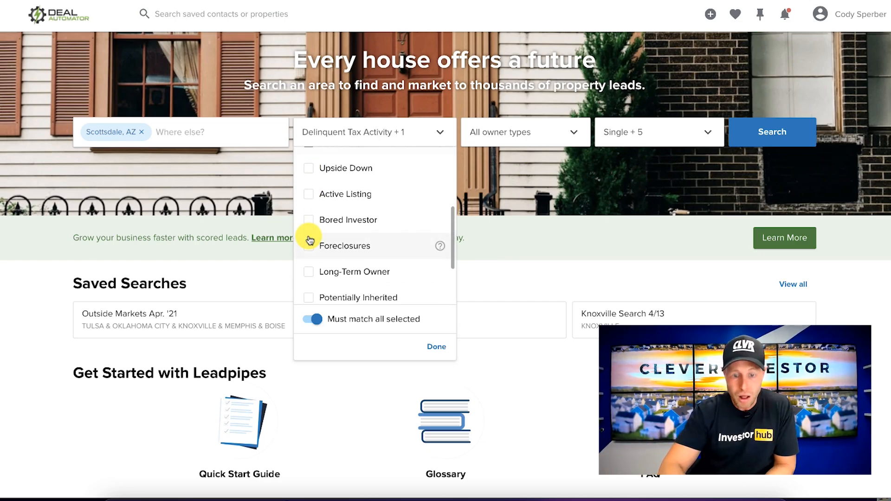
{"action": "left_click", "coordinate": [309, 256]}
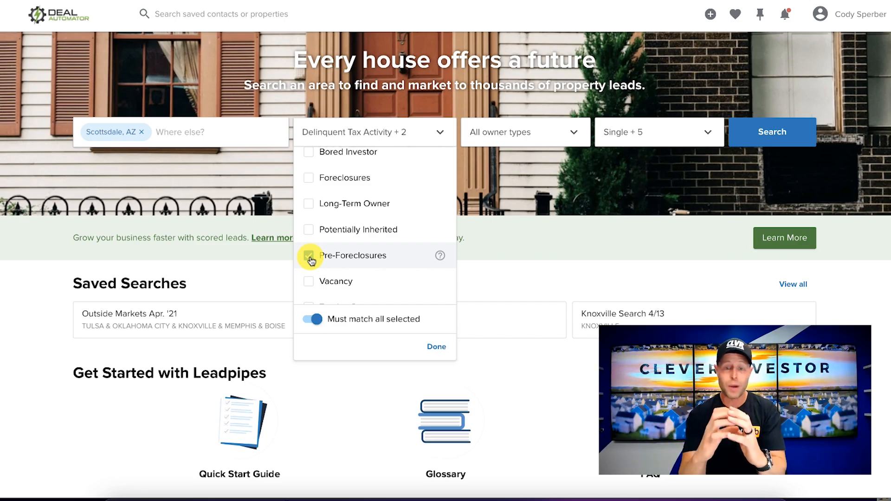
{"action": "scroll", "coordinate": [309, 257], "scroll_direction": "up", "scroll_amount": 5}
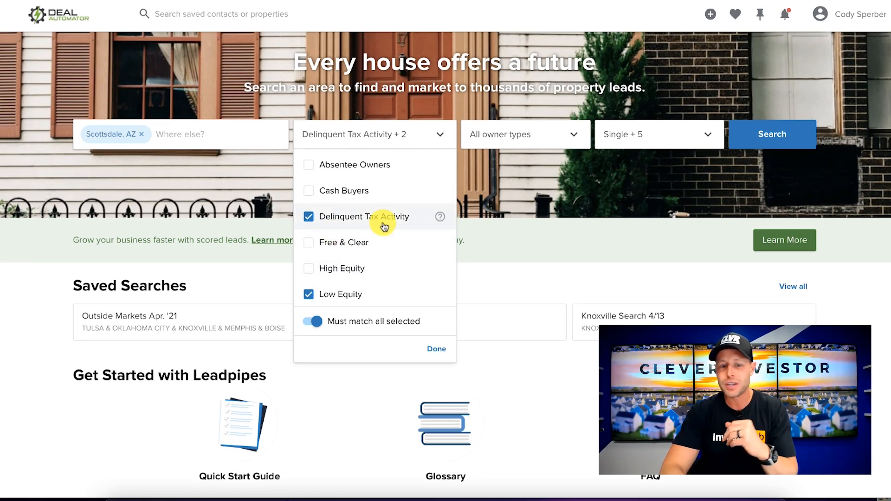
{"action": "scroll", "coordinate": [357, 219], "scroll_direction": "down", "scroll_amount": 3}
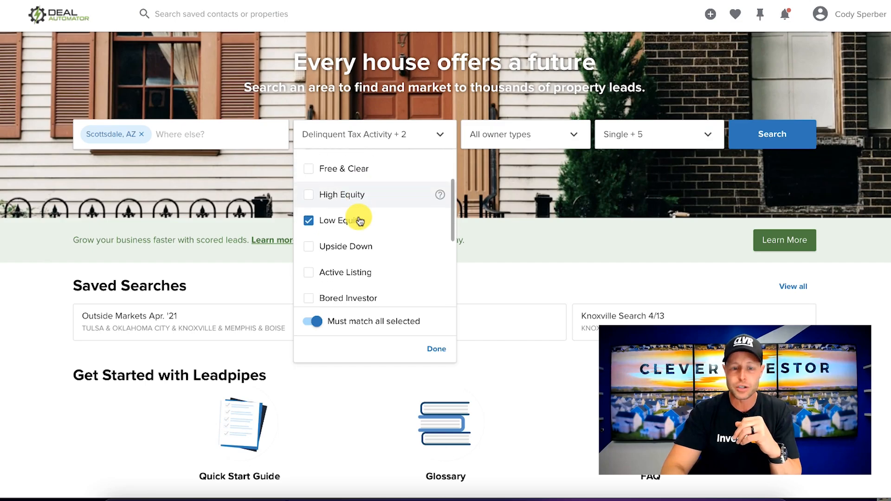
{"action": "scroll", "coordinate": [359, 219], "scroll_direction": "down", "scroll_amount": 2}
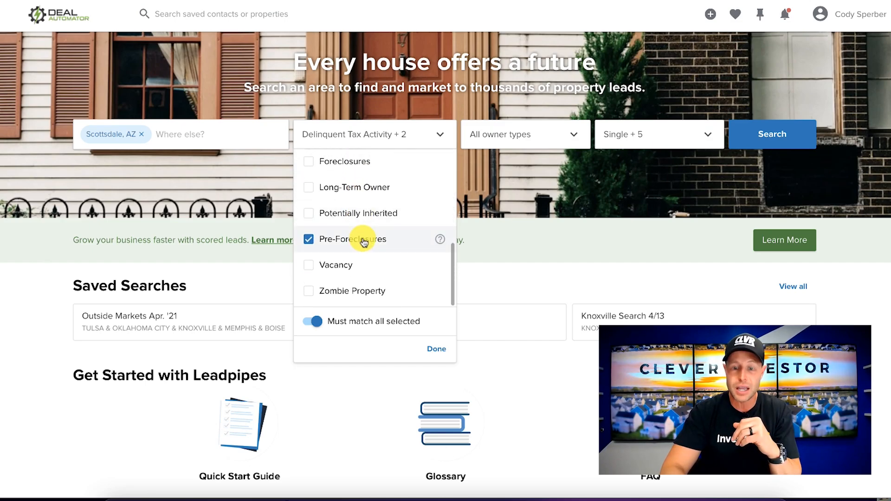
- Limit the owner type to Individual
{"action": "left_click", "coordinate": [543, 138]}
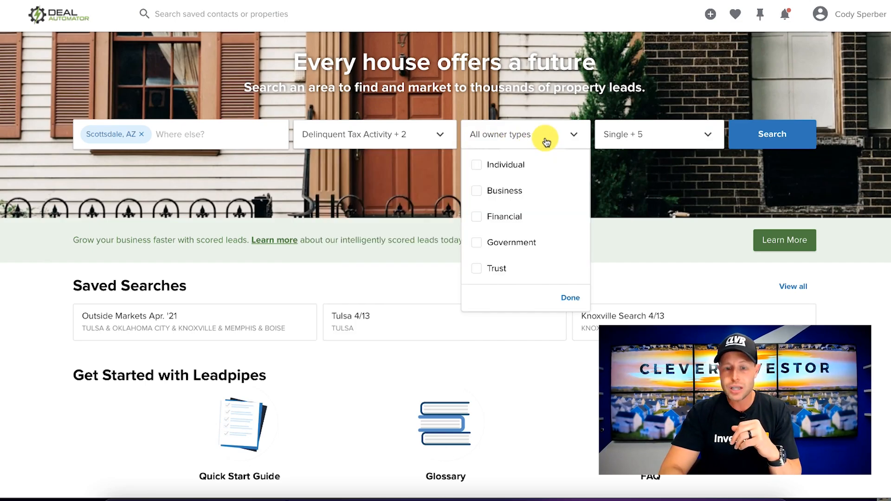
{"action": "left_click", "coordinate": [479, 169]}
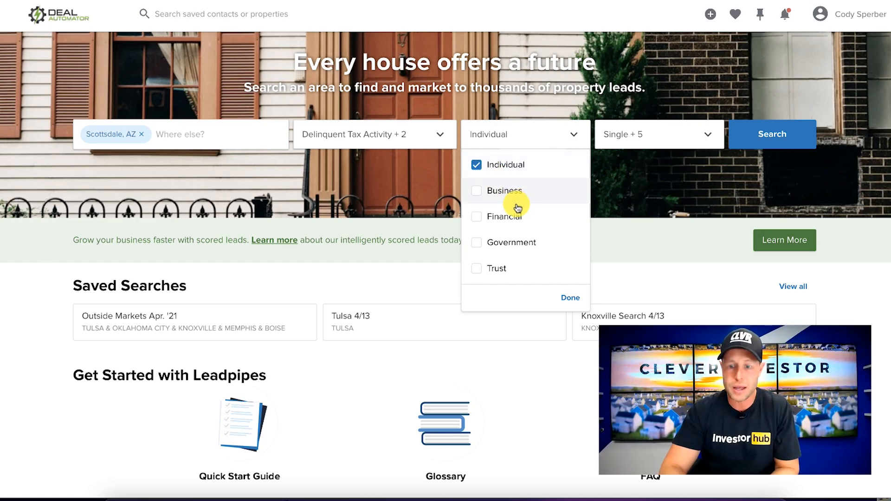
- Exclude Condo, Townhome, Multi and Apartment from the property types and run the lead search
{"action": "left_click", "coordinate": [665, 148]}
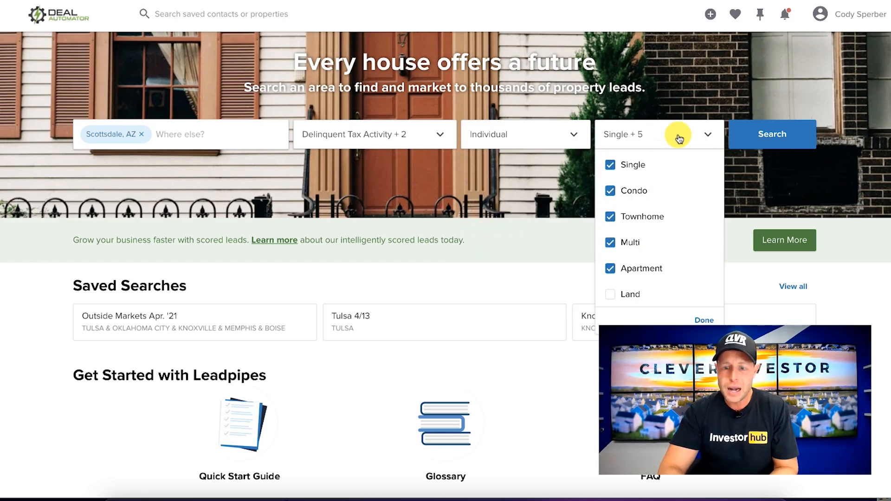
{"action": "left_click", "coordinate": [610, 192]}
{"action": "left_click", "coordinate": [610, 217]}
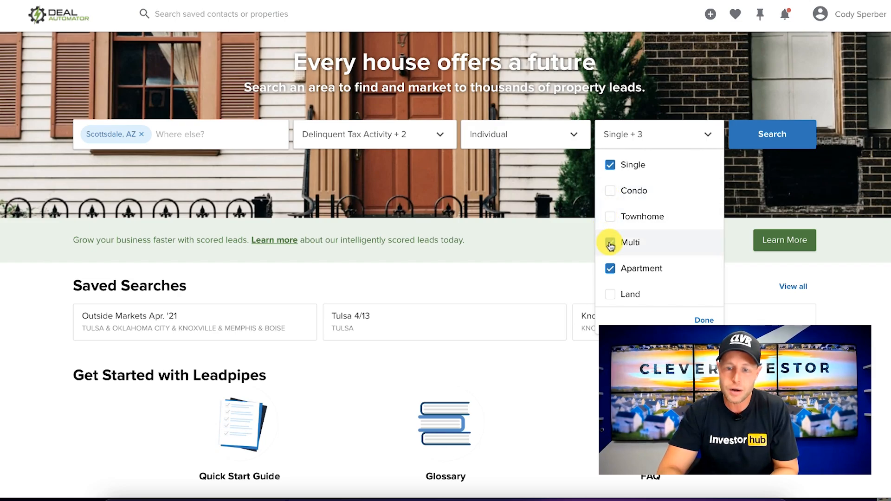
{"action": "left_click", "coordinate": [610, 269]}
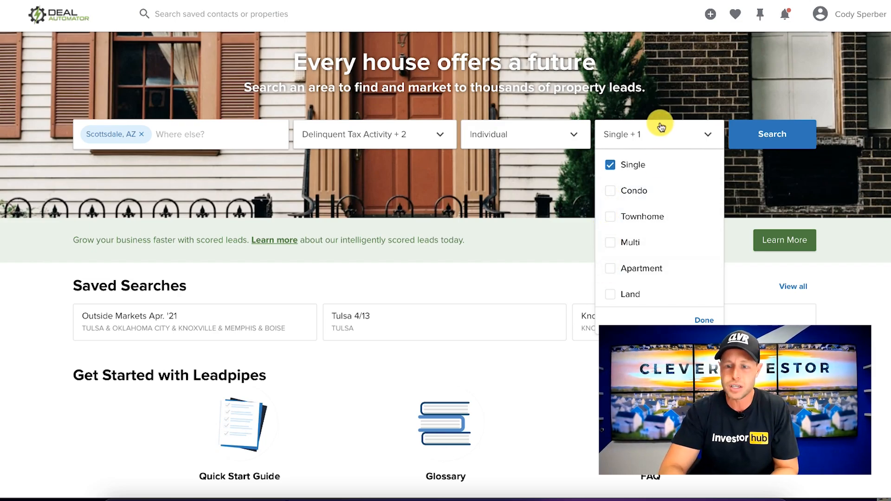
{"action": "left_click", "coordinate": [775, 138]}
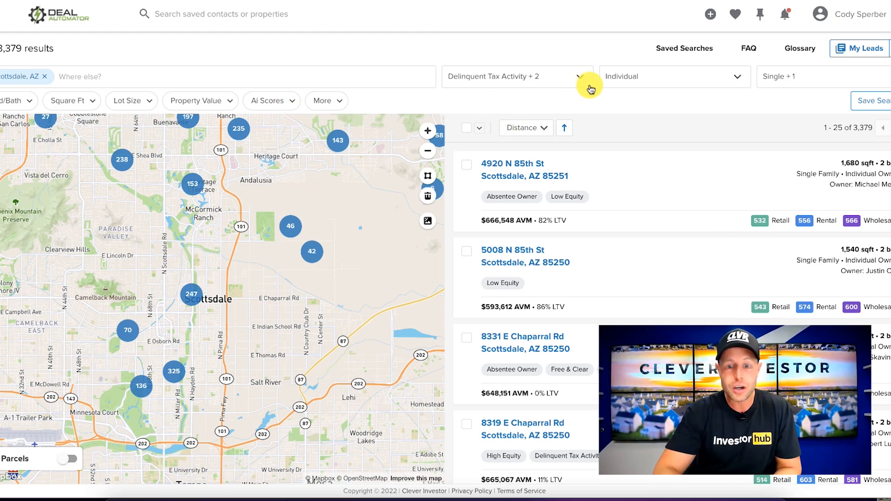
- Require the results to match all selected lead types
{"action": "left_click", "coordinate": [574, 83]}
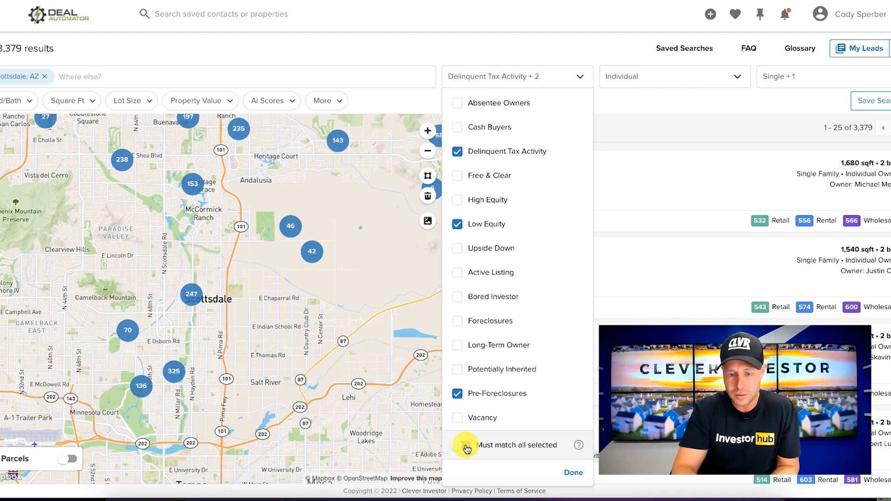
{"action": "left_click", "coordinate": [467, 449]}
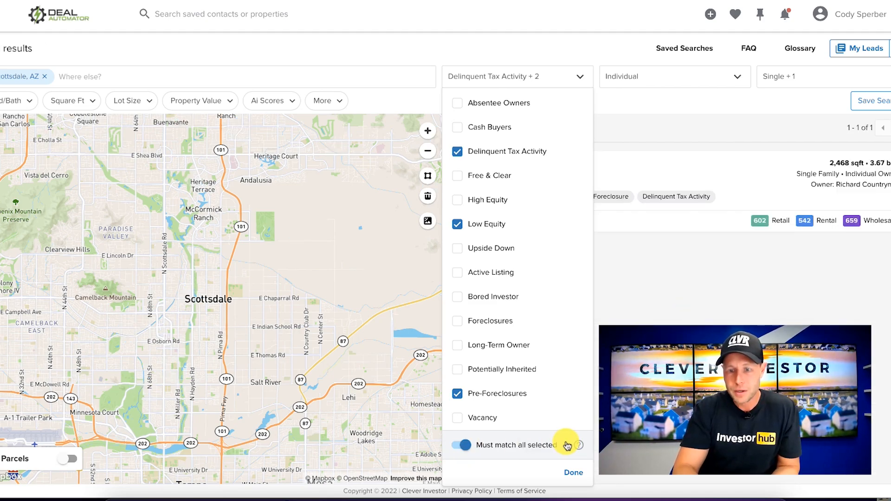
{"action": "left_click", "coordinate": [645, 119]}
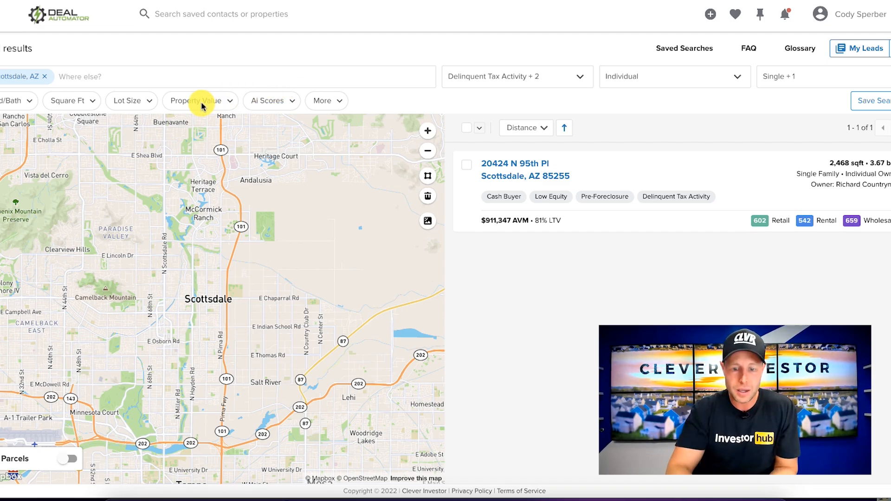
- Turn off the requirement that results match all selected lead types
{"action": "left_click", "coordinate": [553, 76]}
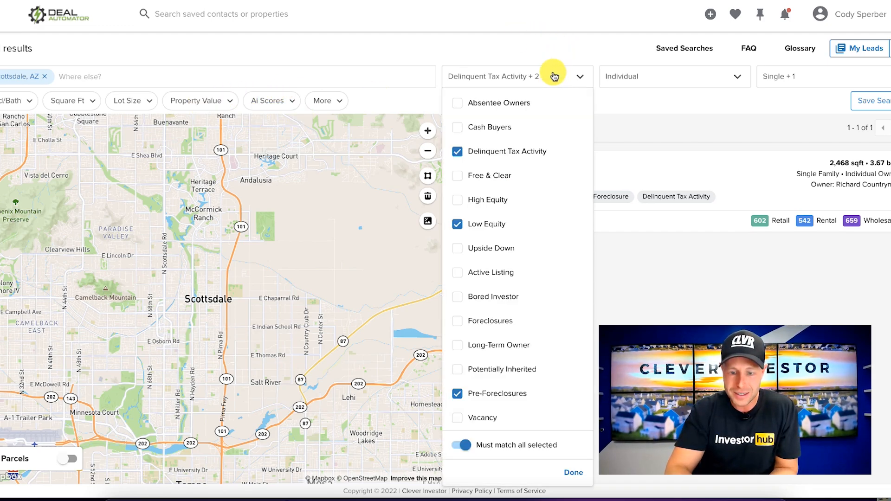
{"action": "left_click", "coordinate": [462, 446]}
{"action": "left_click", "coordinate": [741, 126]}
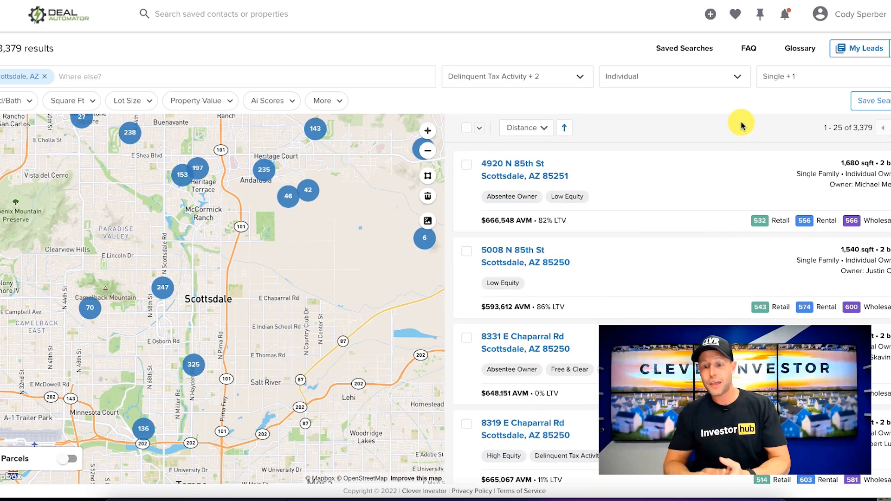
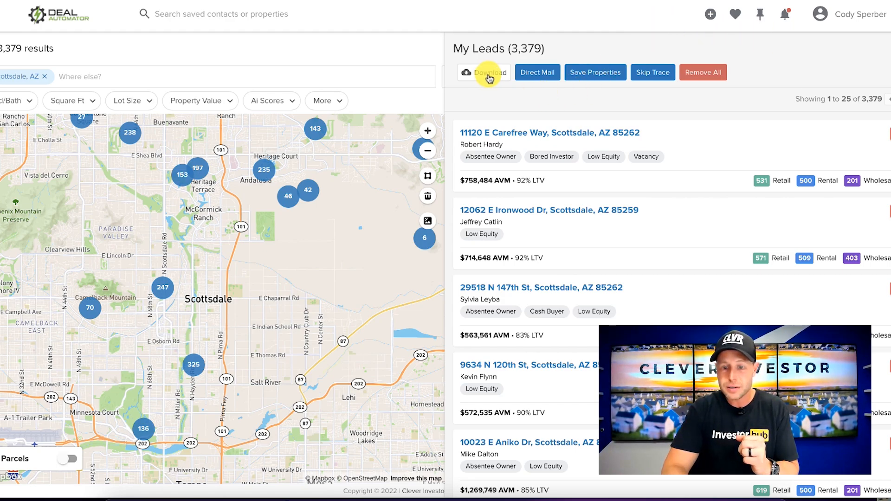
{"action": "mouse_move", "coordinate": [653, 81]}
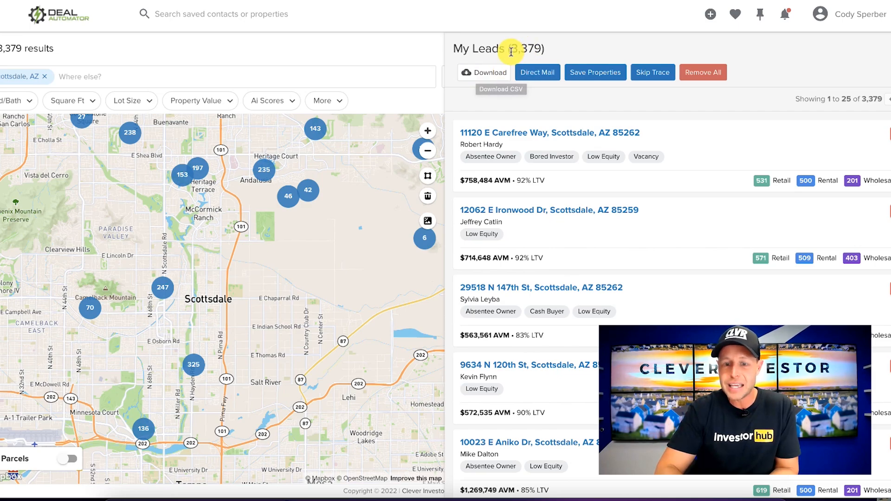
- Start a Direct Mail campaign for all the found leads, with duplicate owners removed
{"action": "left_click", "coordinate": [538, 76]}
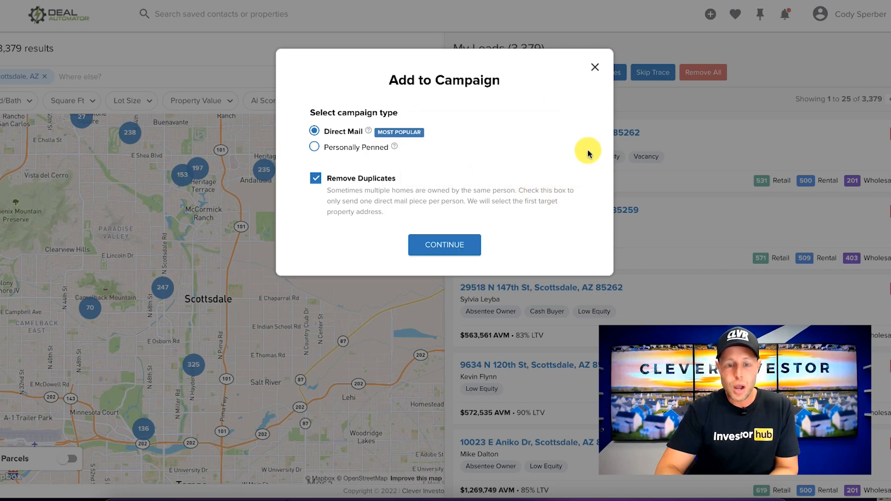
{"action": "mouse_move", "coordinate": [332, 129]}
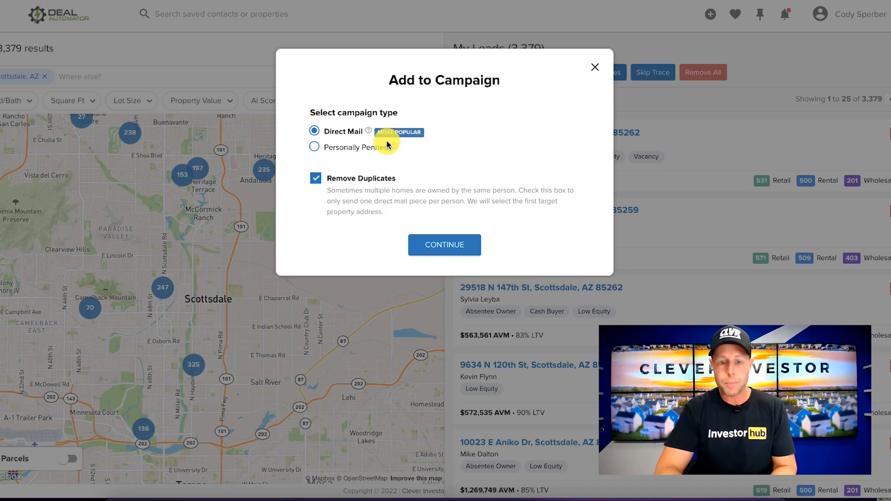
{"action": "mouse_move", "coordinate": [328, 147]}
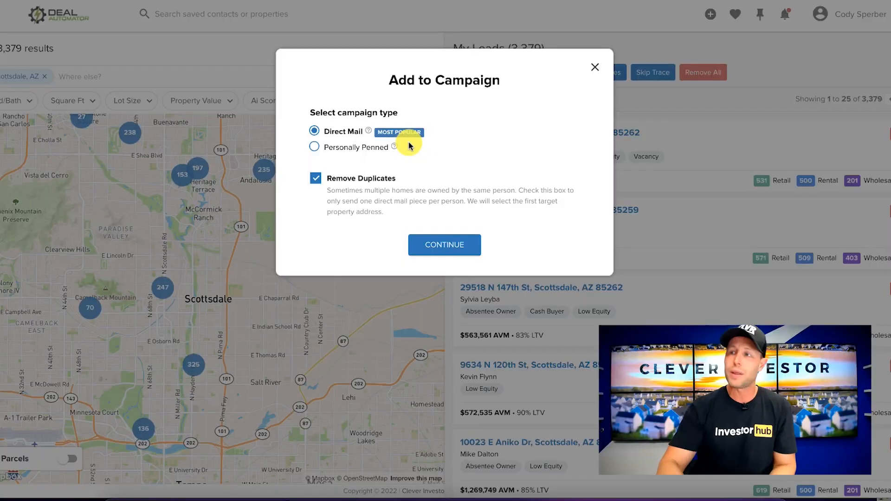
{"action": "mouse_move", "coordinate": [394, 135]}
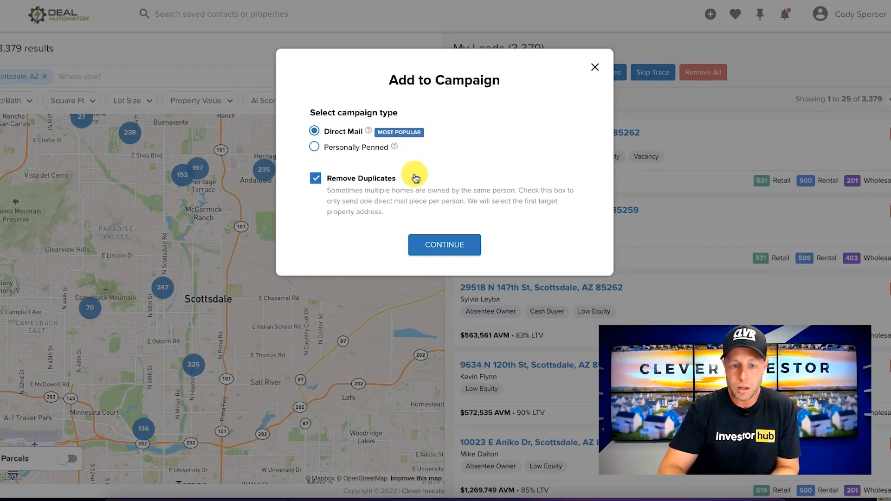
{"action": "mouse_move", "coordinate": [328, 135]}
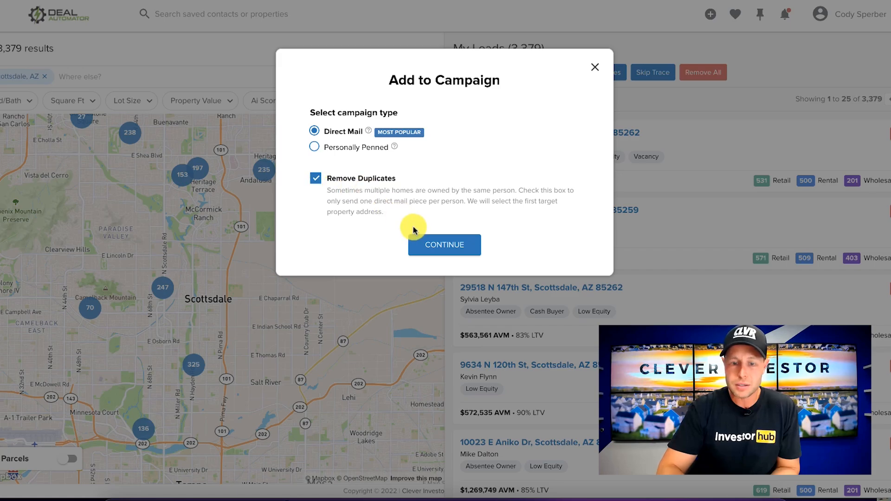
{"action": "left_click", "coordinate": [438, 245]}
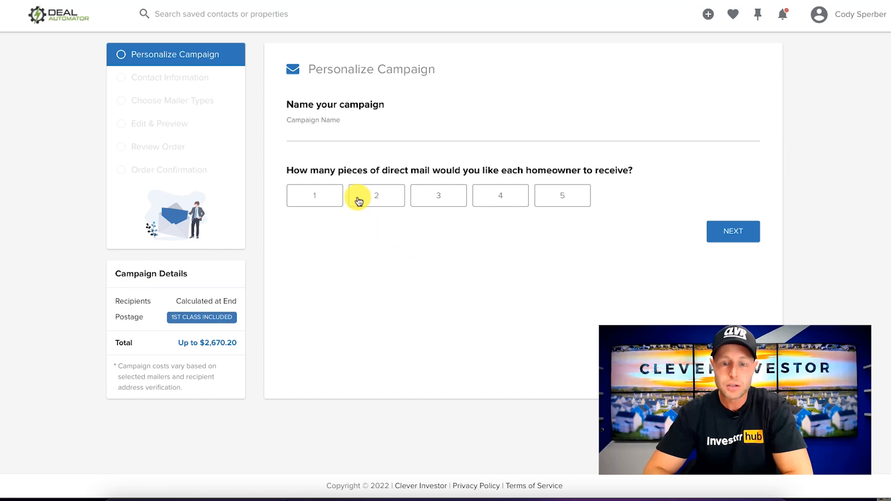
- Name the campaign "test" with 1 mail piece per homeowner, and accept the prefilled return address and contact information
{"action": "left_click", "coordinate": [492, 200]}
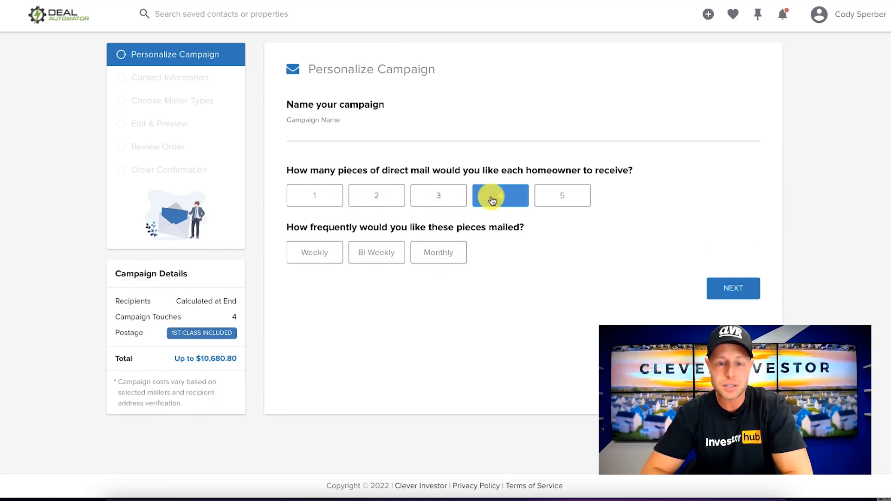
{"action": "left_click", "coordinate": [442, 251]}
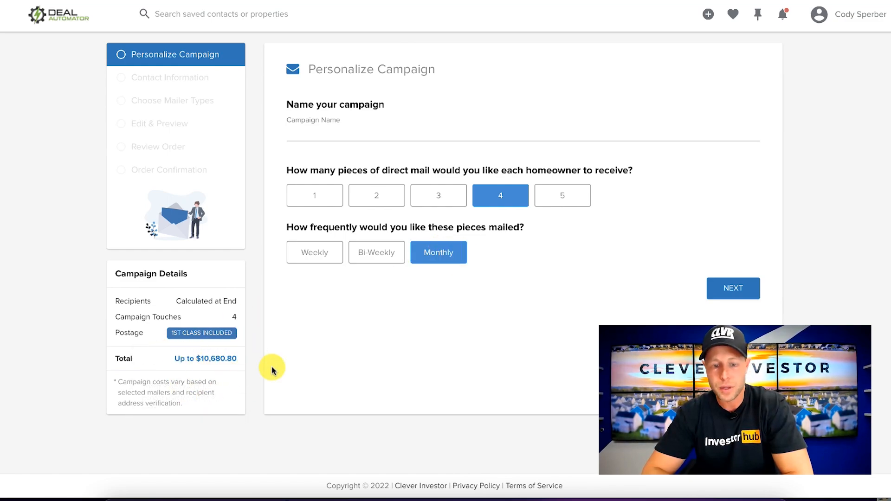
{"action": "left_click", "coordinate": [324, 195]}
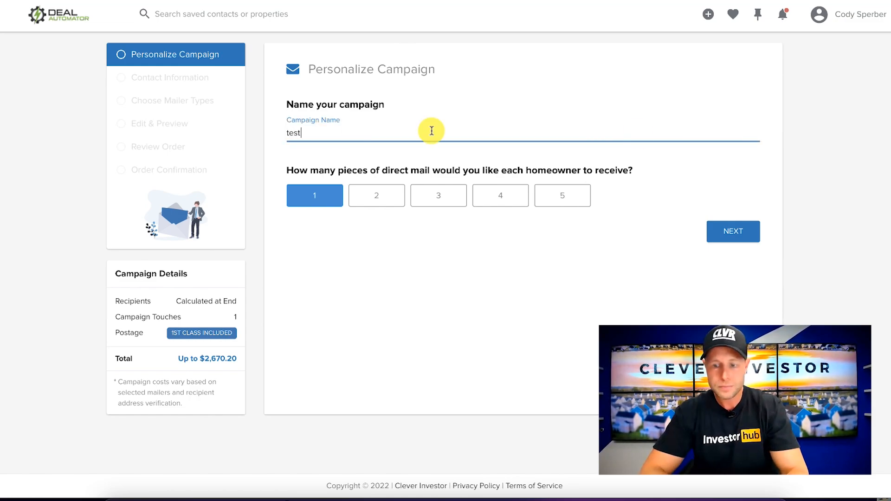
{"action": "left_click", "coordinate": [737, 228]}
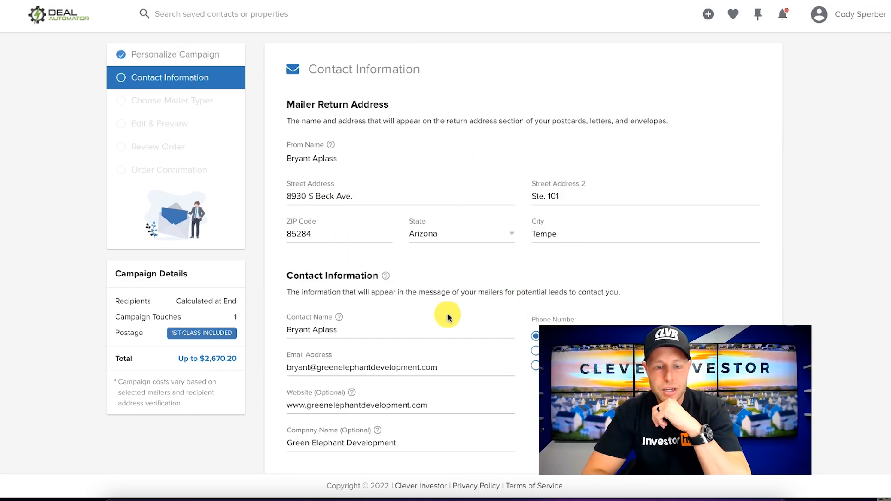
{"action": "scroll", "coordinate": [447, 313], "scroll_direction": "down", "scroll_amount": 3}
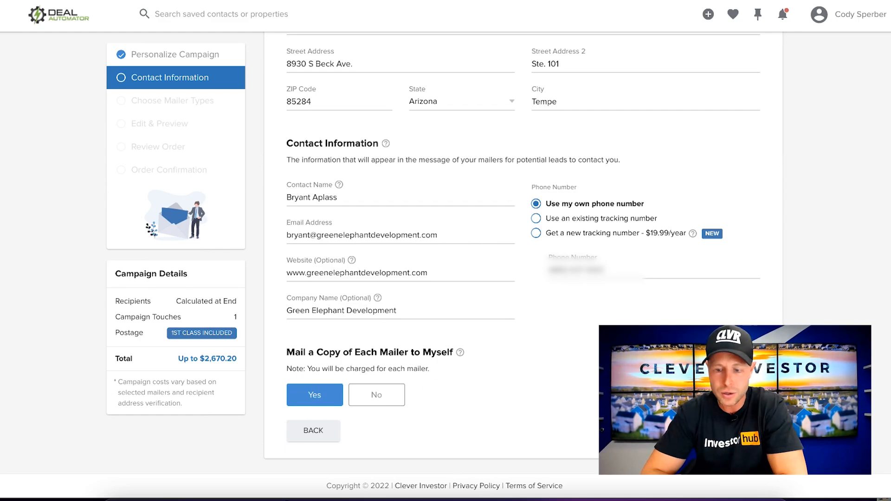
{"action": "left_click", "coordinate": [733, 430]}
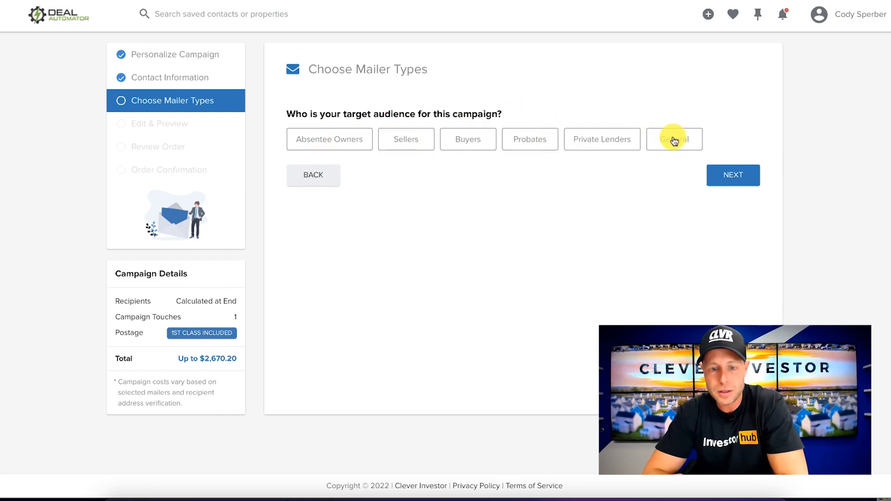
- Browse the 4 x 6 postcard templates offered for the Sellers audience
{"action": "left_click", "coordinate": [407, 144]}
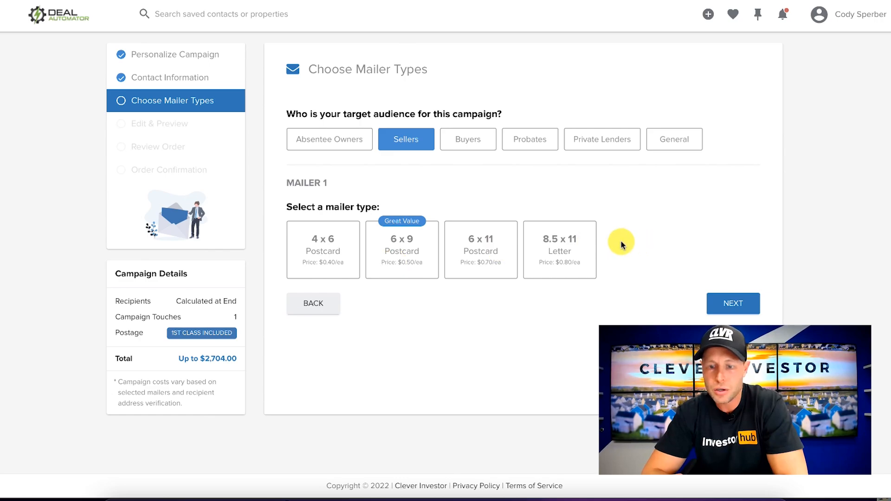
{"action": "left_click", "coordinate": [698, 145]}
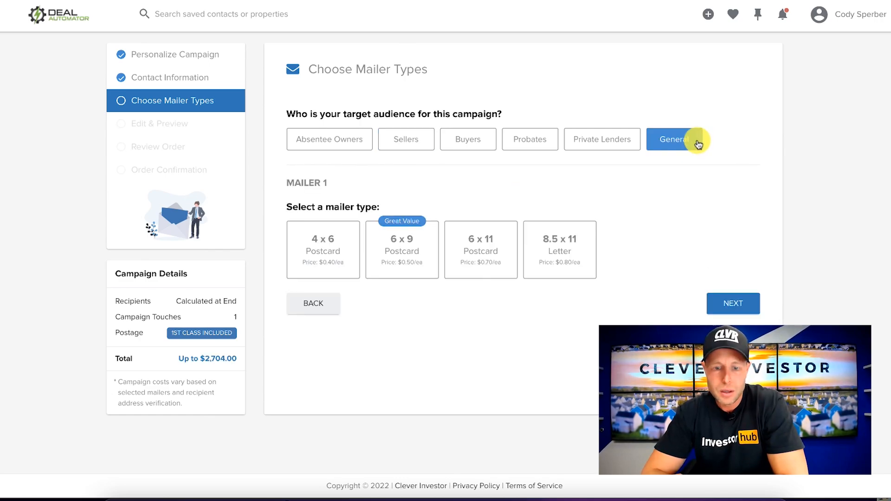
{"action": "left_click", "coordinate": [415, 144]}
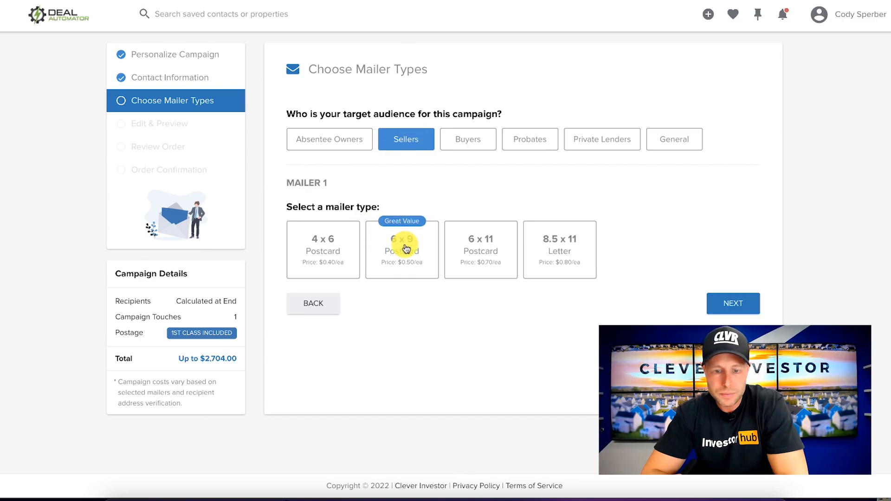
{"action": "left_click", "coordinate": [338, 252]}
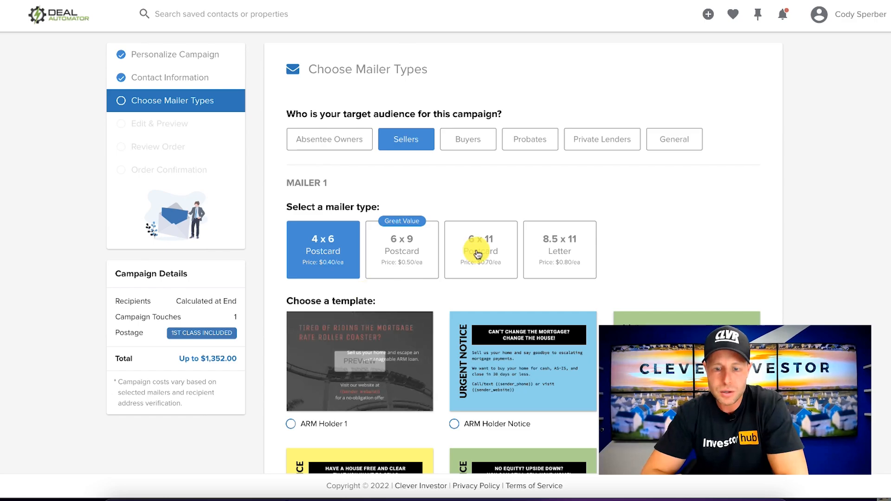
{"action": "scroll", "coordinate": [480, 245], "scroll_direction": "down", "scroll_amount": 10}
{"action": "scroll", "coordinate": [488, 250], "scroll_direction": "up", "scroll_amount": 10}
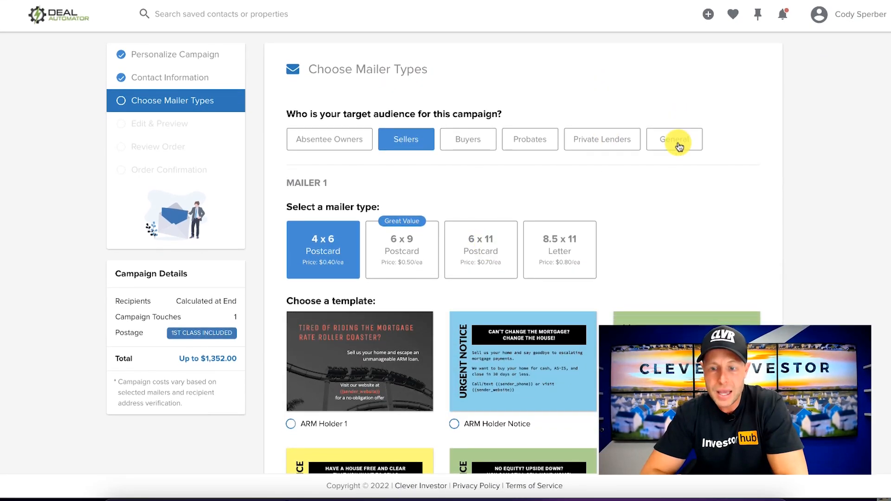
- Target the General audience with a 4 x 6 postcard using the Magic Bullet 1 Yellow template, and continue to the mailer preview
{"action": "left_click", "coordinate": [675, 143]}
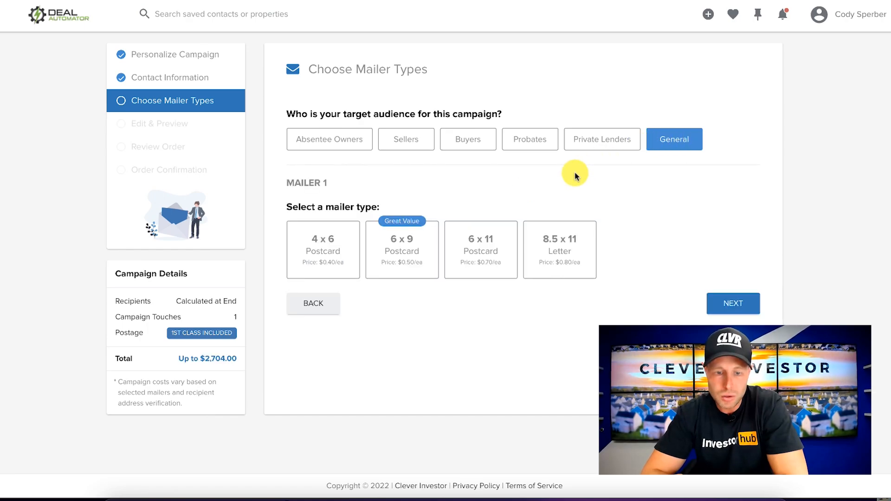
{"action": "left_click", "coordinate": [308, 249]}
{"action": "scroll", "coordinate": [453, 279], "scroll_direction": "down", "scroll_amount": 7}
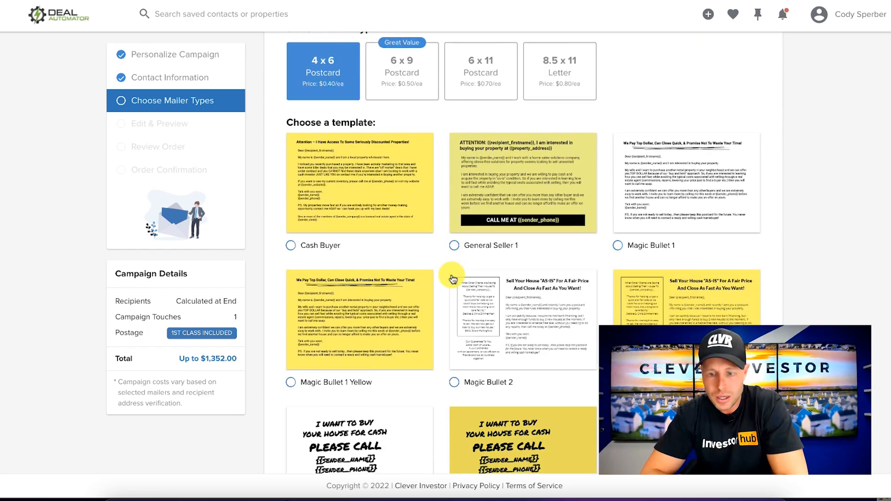
{"action": "scroll", "coordinate": [452, 277], "scroll_direction": "up", "scroll_amount": 2}
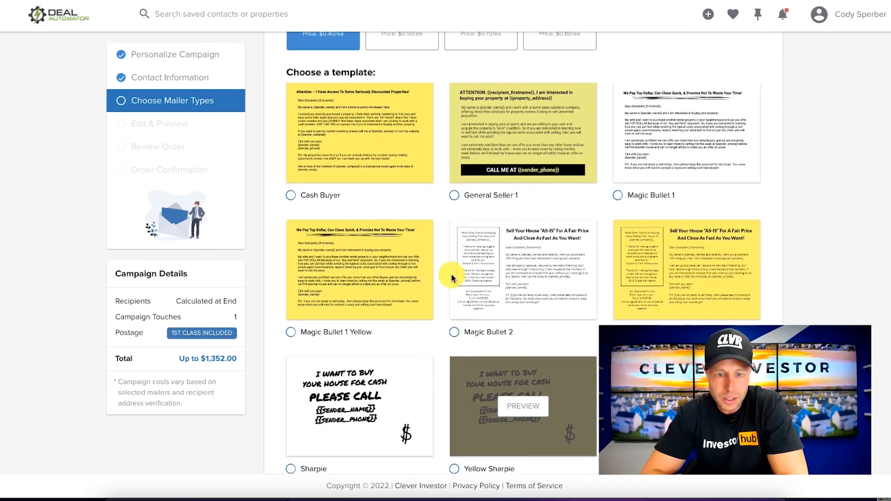
{"action": "left_click", "coordinate": [291, 330]}
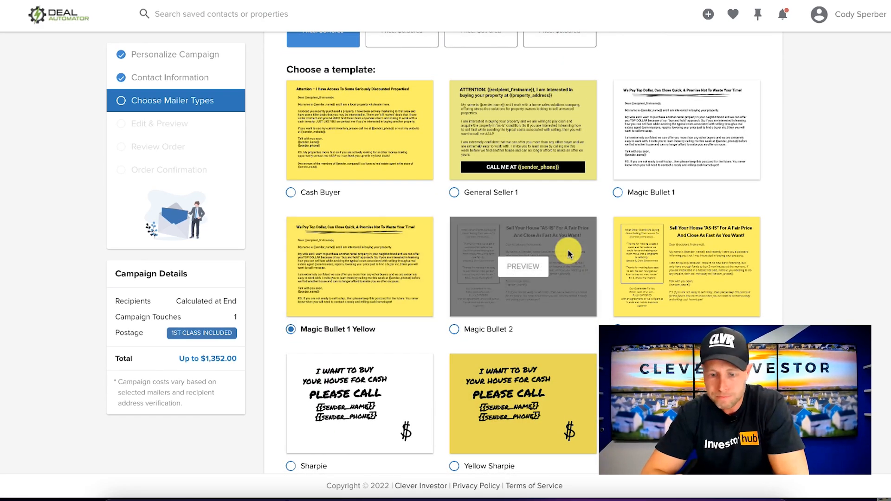
{"action": "scroll", "coordinate": [842, 322], "scroll_direction": "down", "scroll_amount": 1}
{"action": "scroll", "coordinate": [842, 322], "scroll_direction": "down", "scroll_amount": 4}
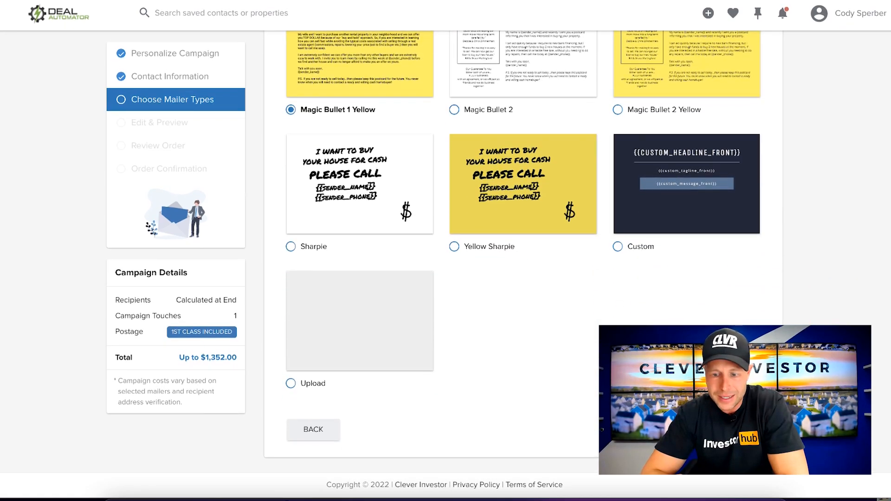
{"action": "left_click", "coordinate": [733, 430]}
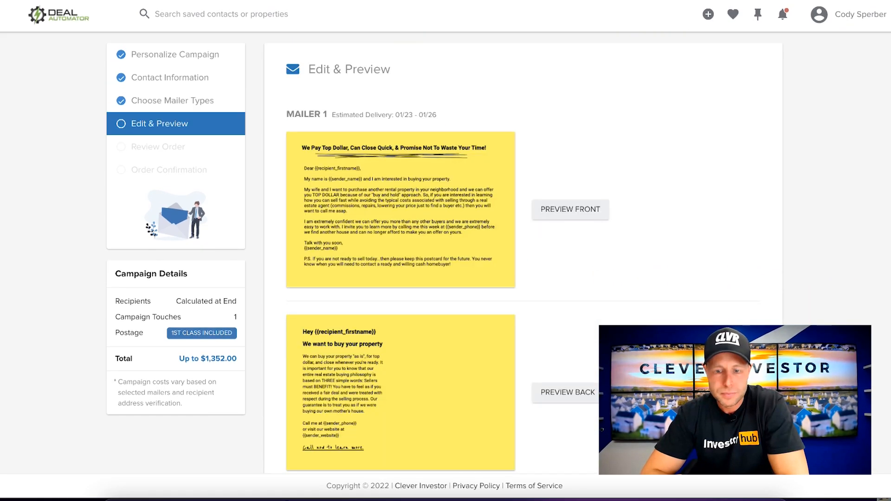
- Preview the postcard's front at full size, read its message, and return to the campaign to examine the back
{"action": "left_click", "coordinate": [566, 210]}
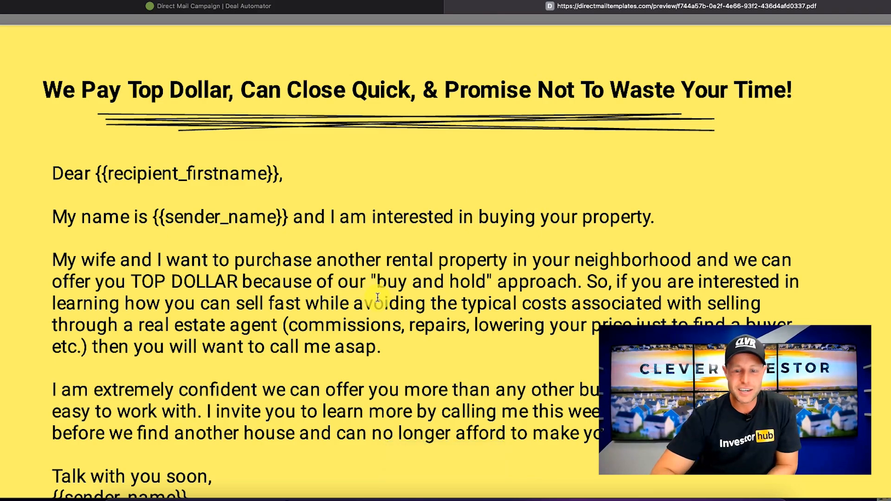
{"action": "scroll", "coordinate": [269, 302], "scroll_direction": "down", "scroll_amount": 5}
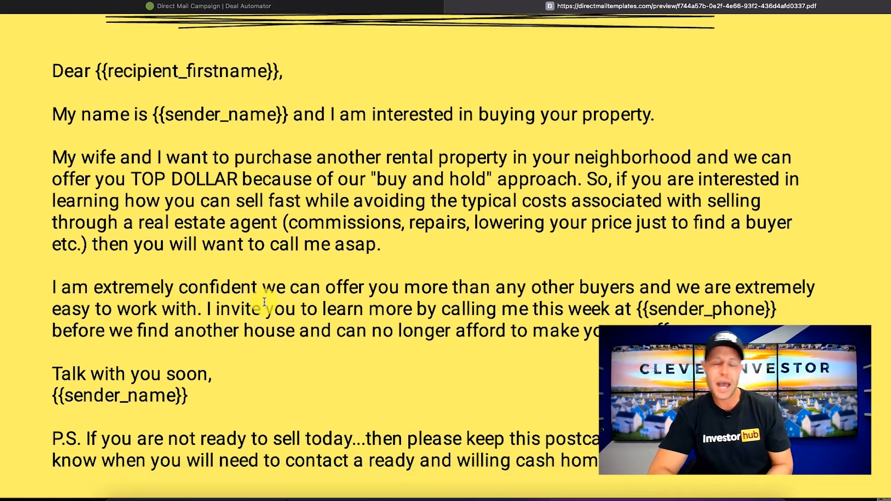
{"action": "scroll", "coordinate": [265, 302], "scroll_direction": "down", "scroll_amount": 2}
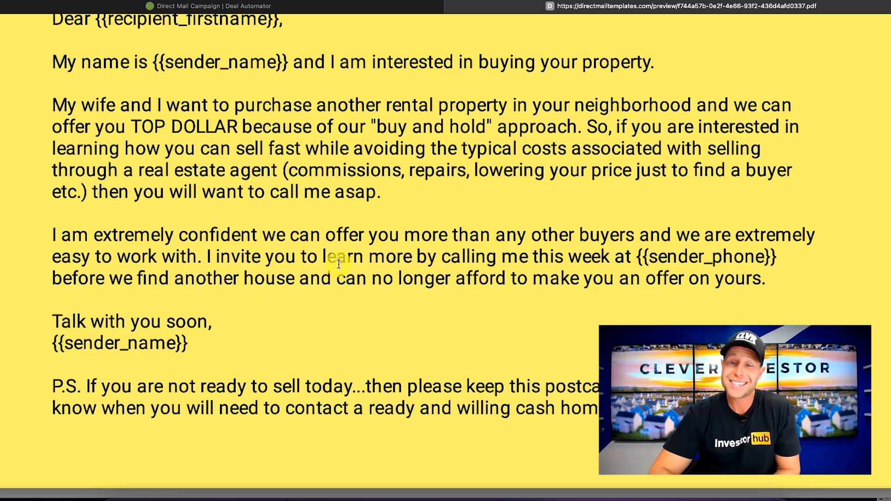
{"action": "scroll", "coordinate": [338, 264], "scroll_direction": "up", "scroll_amount": 3}
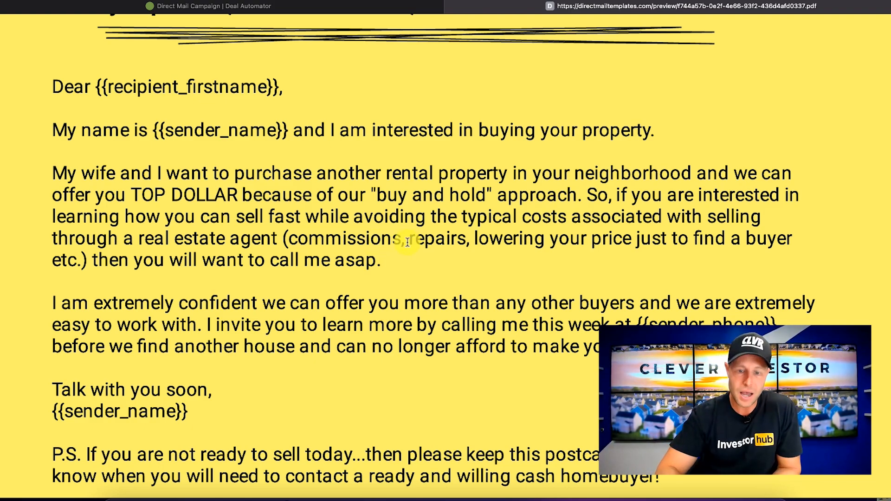
{"action": "scroll", "coordinate": [411, 239], "scroll_direction": "down", "scroll_amount": 3}
{"action": "scroll", "coordinate": [414, 232], "scroll_direction": "up", "scroll_amount": 7}
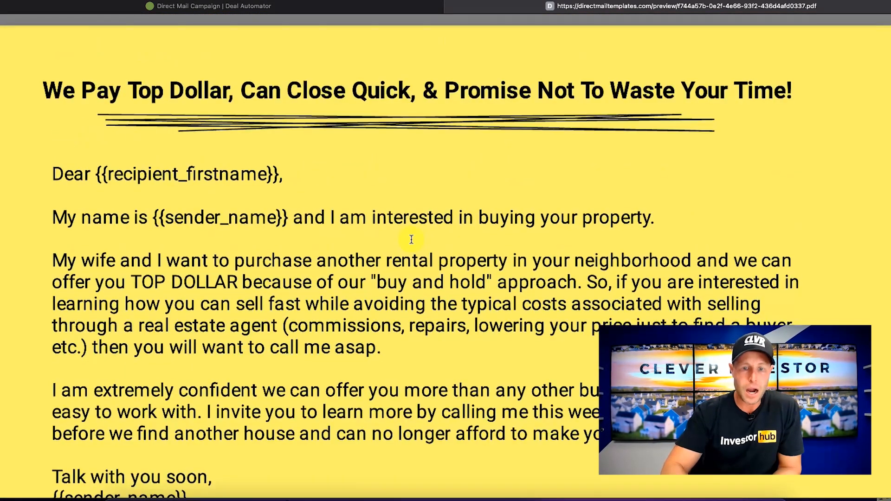
{"action": "left_click", "coordinate": [318, 7]}
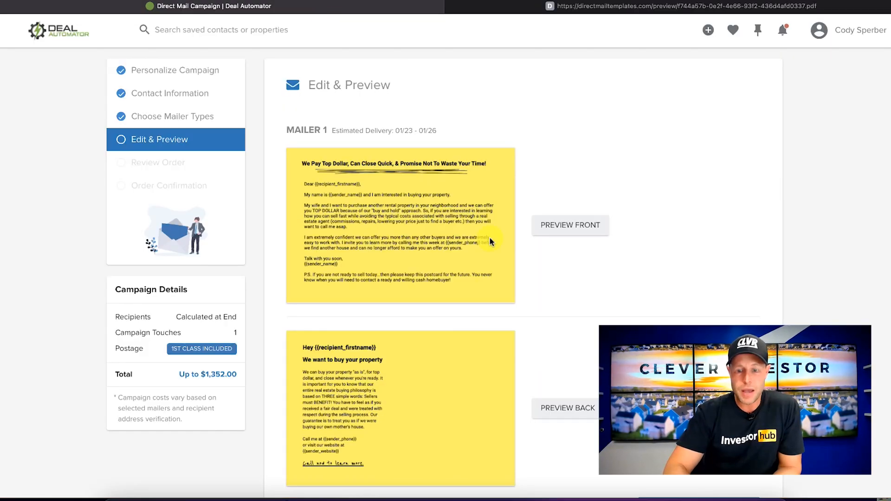
{"action": "scroll", "coordinate": [556, 280], "scroll_direction": "down", "scroll_amount": 2}
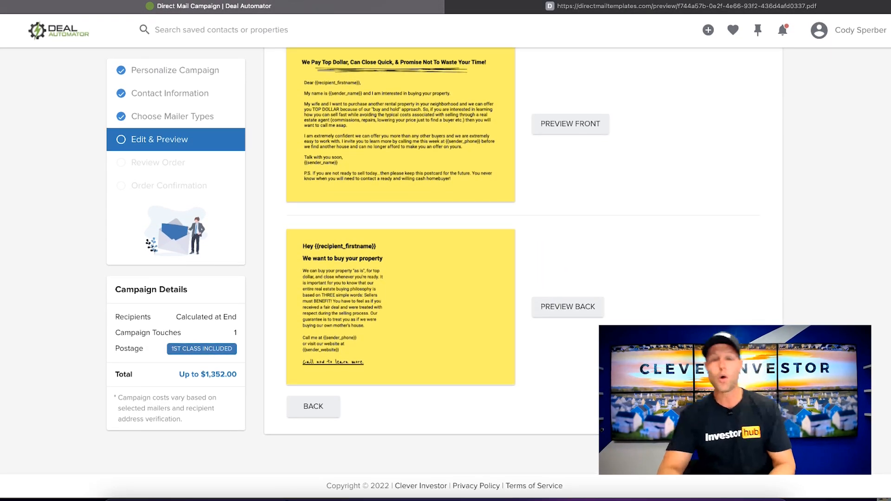